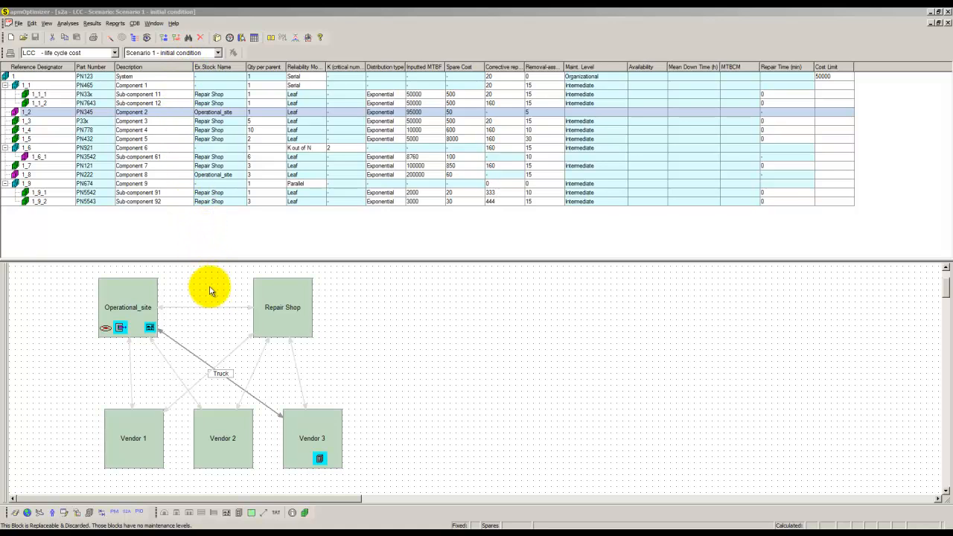
Review the initial spares of every part number at the Operational_site and Repair Shop stocks.
{"action": "left_click", "coordinate": [127, 512]}
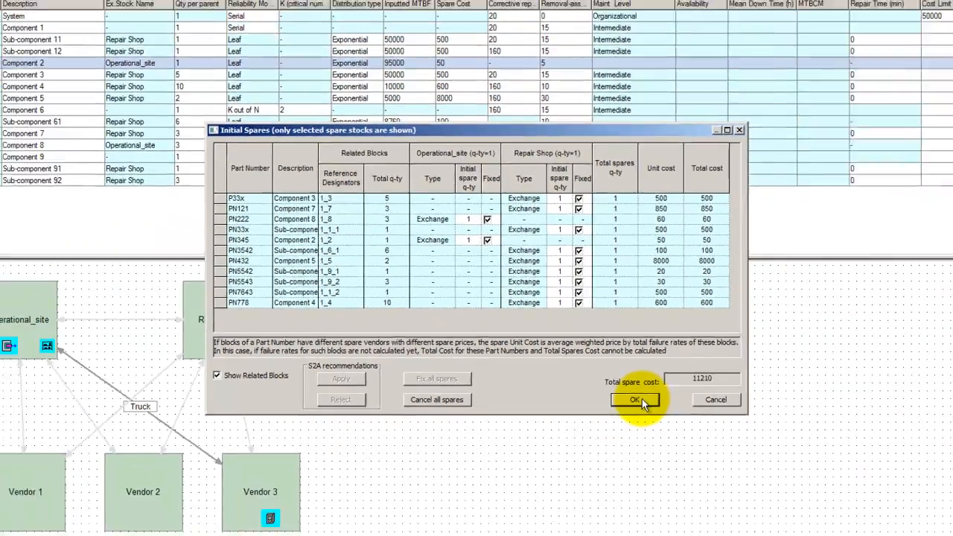
{"action": "left_click", "coordinate": [640, 400]}
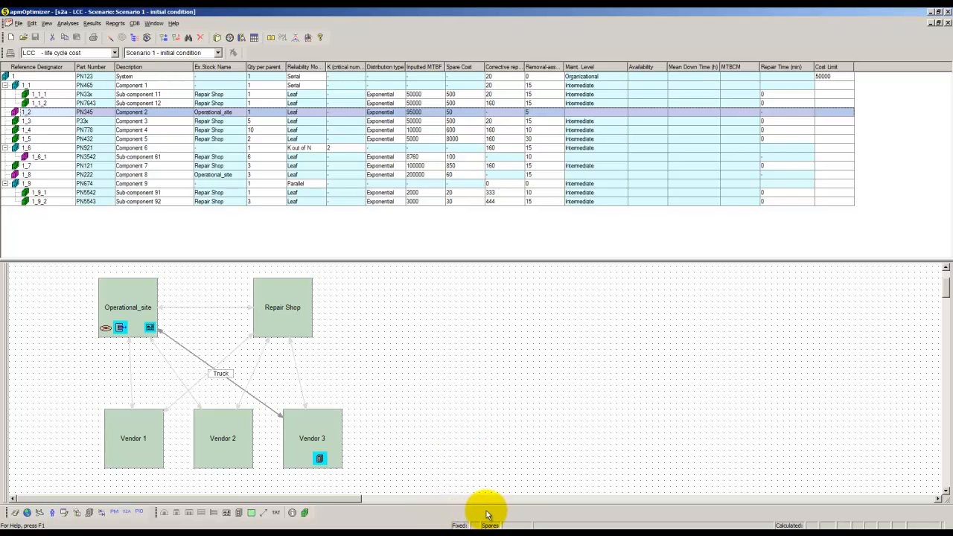
{"action": "left_click", "coordinate": [472, 238]}
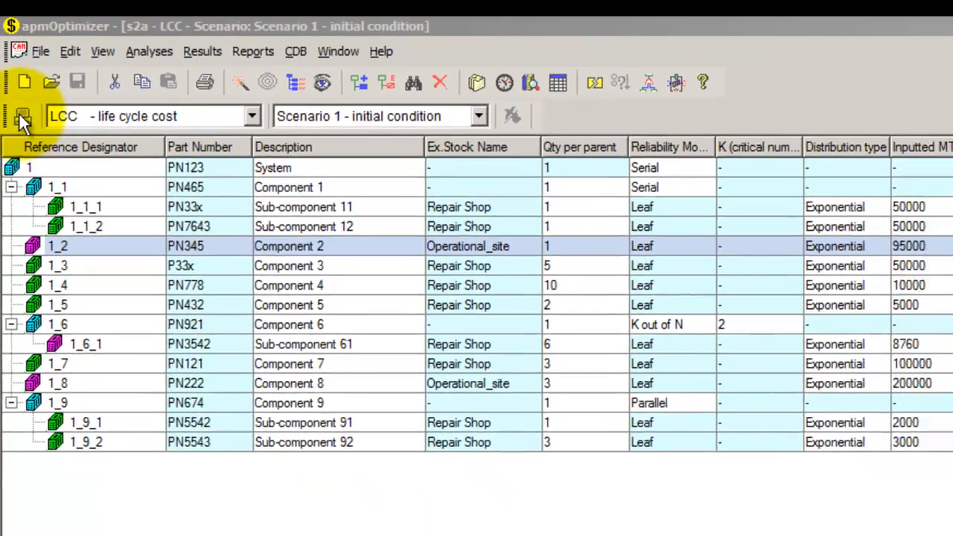
Calculate the life cycle cost of "Scenario 1 - initial condition" and close its LCC summary.
{"action": "left_click", "coordinate": [25, 132]}
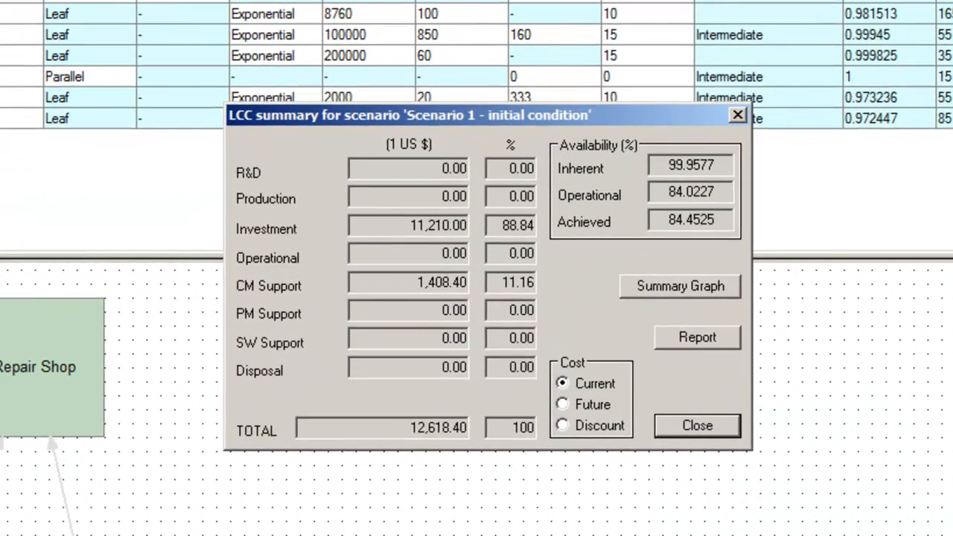
{"action": "left_click", "coordinate": [376, 533]}
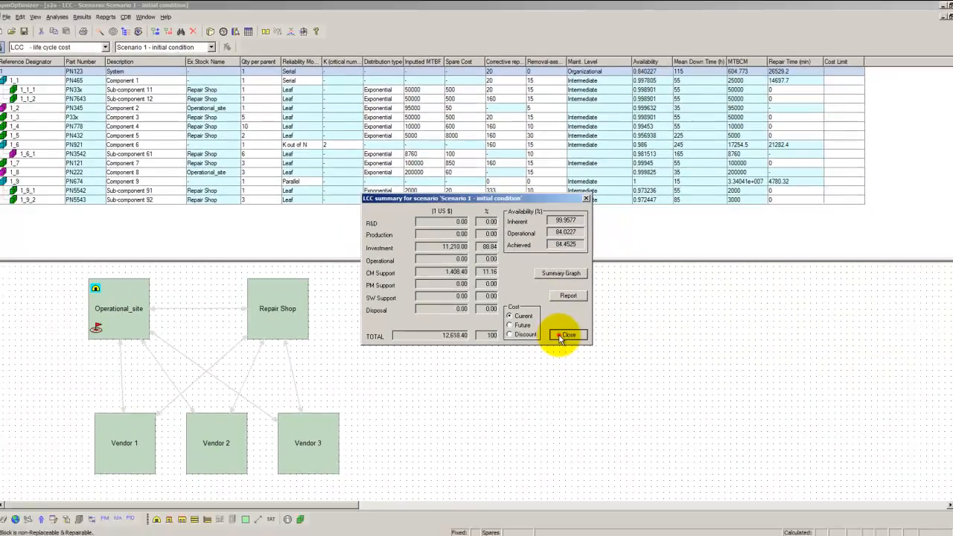
{"action": "left_click", "coordinate": [640, 396]}
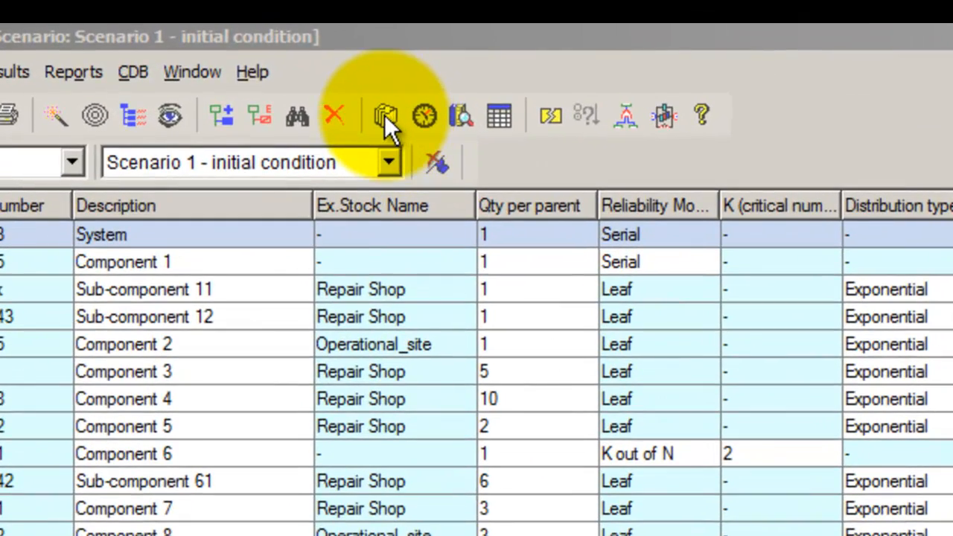
Check the ORLA / S2A / R2A accuracy and the spare calculation options in the project's common data.
{"action": "left_click", "coordinate": [384, 115]}
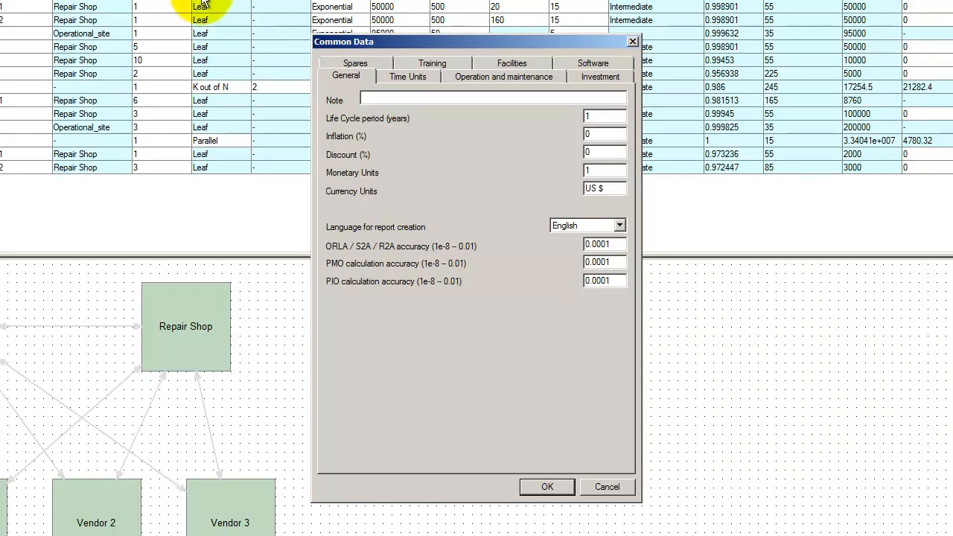
{"action": "left_click", "coordinate": [325, 77]}
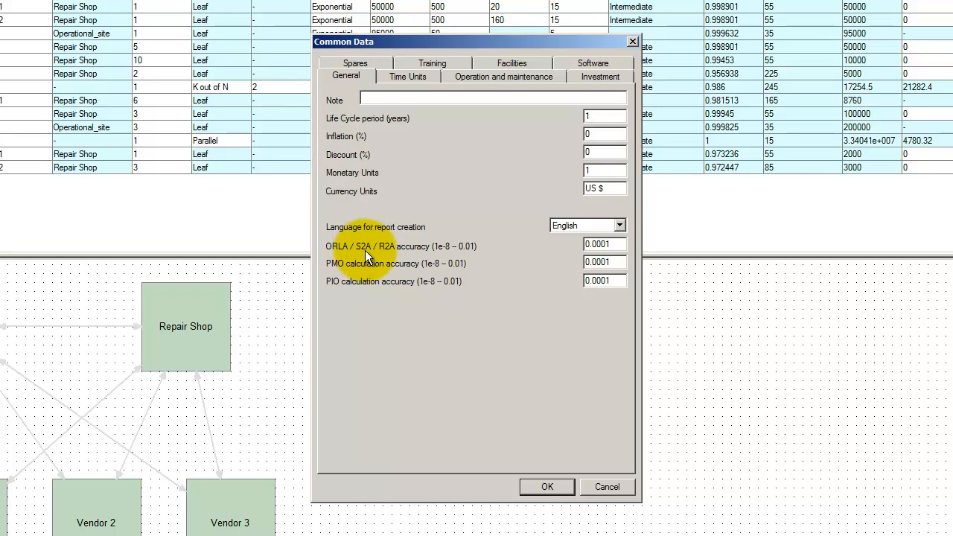
{"action": "left_click", "coordinate": [598, 246]}
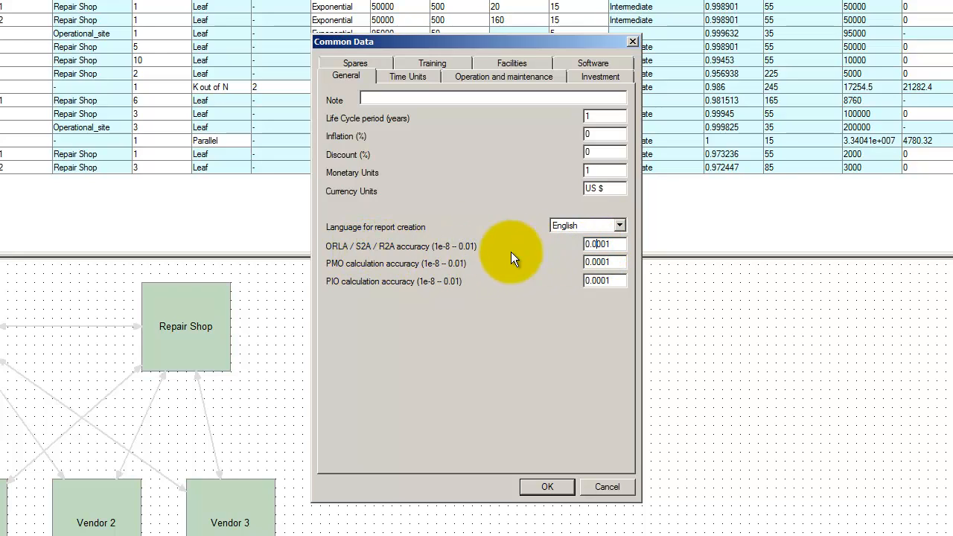
{"action": "left_click", "coordinate": [385, 64]}
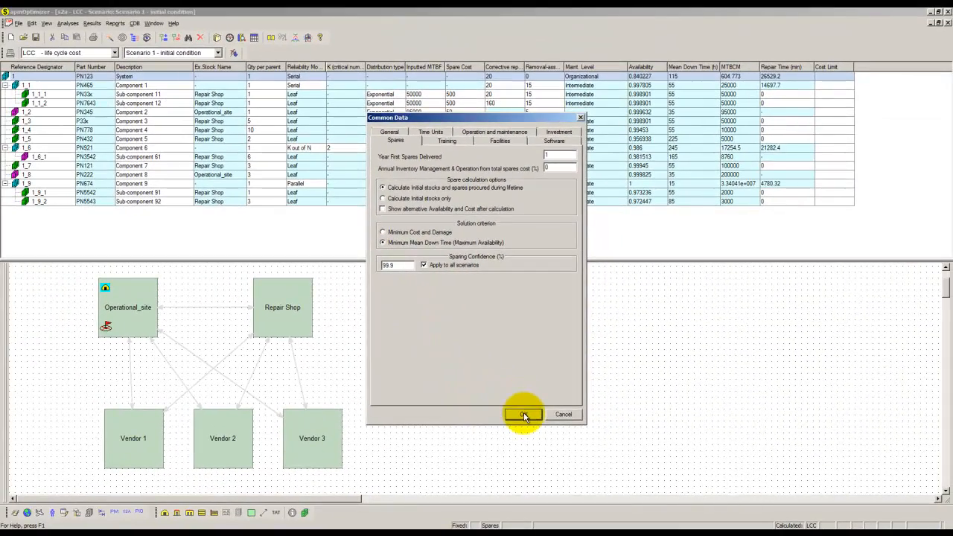
{"action": "left_click", "coordinate": [524, 415]}
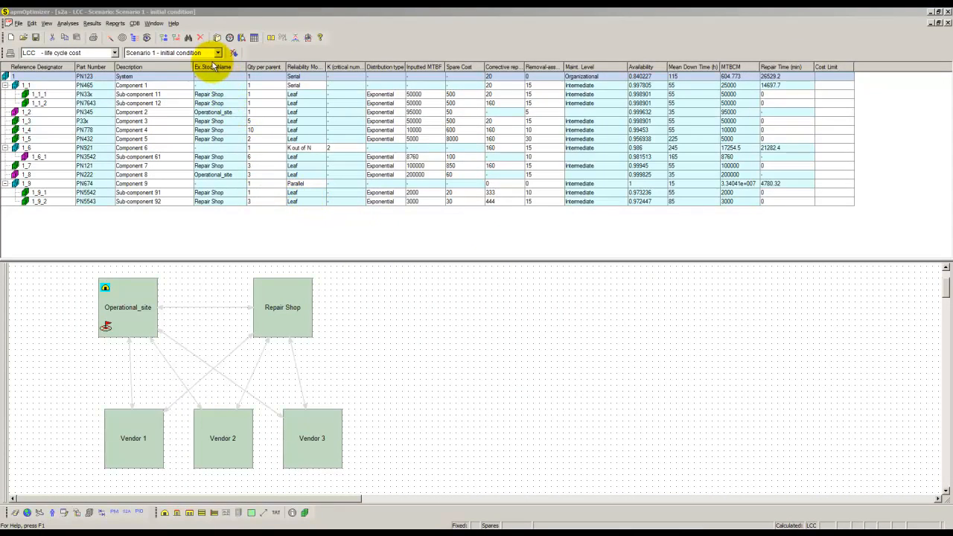
Add a new scenario named "Scenario 2 - optimal spares" and make it the active scenario.
{"action": "left_click", "coordinate": [31, 23]}
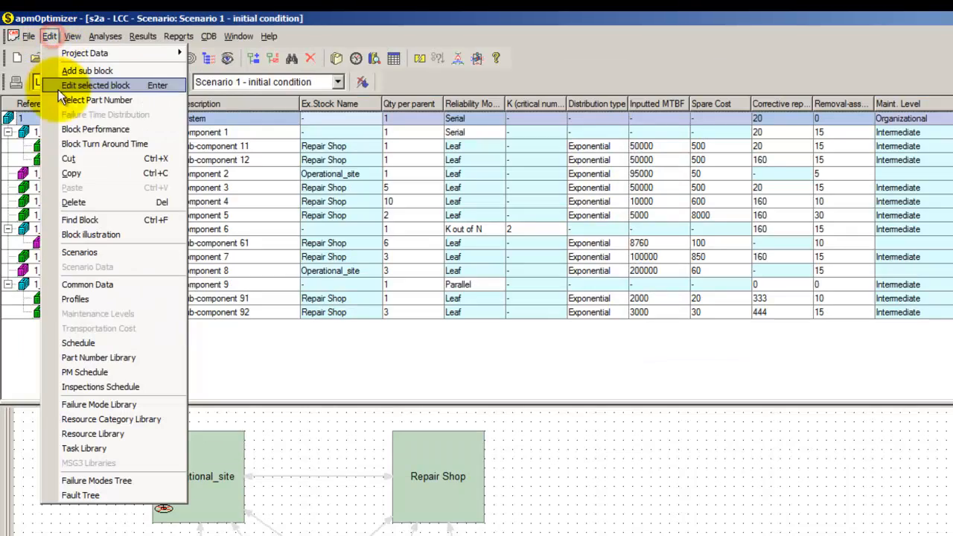
{"action": "left_click", "coordinate": [87, 252]}
{"action": "left_click", "coordinate": [663, 390]}
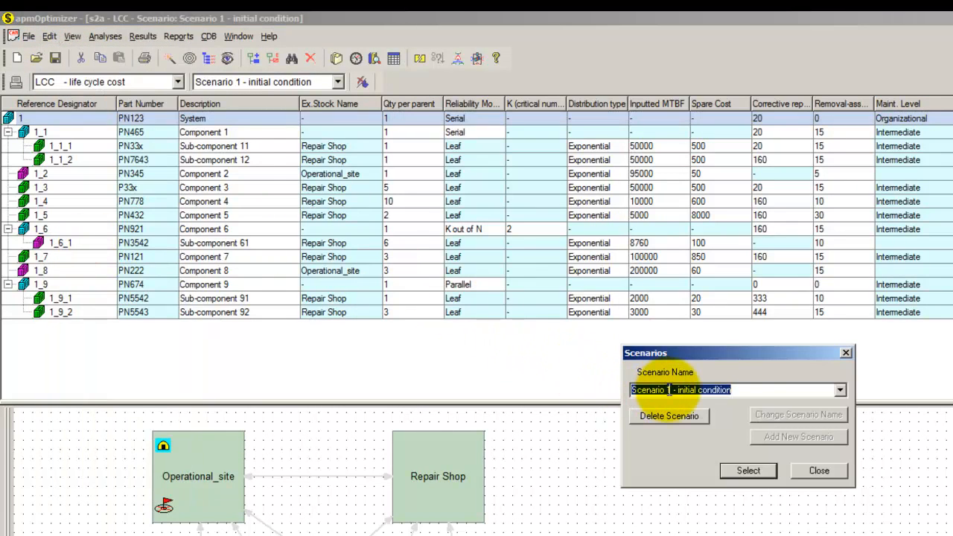
{"action": "left_click_drag", "start_coordinate": [733, 389], "coordinate": [670, 395]}
{"action": "type", "text": "2"}
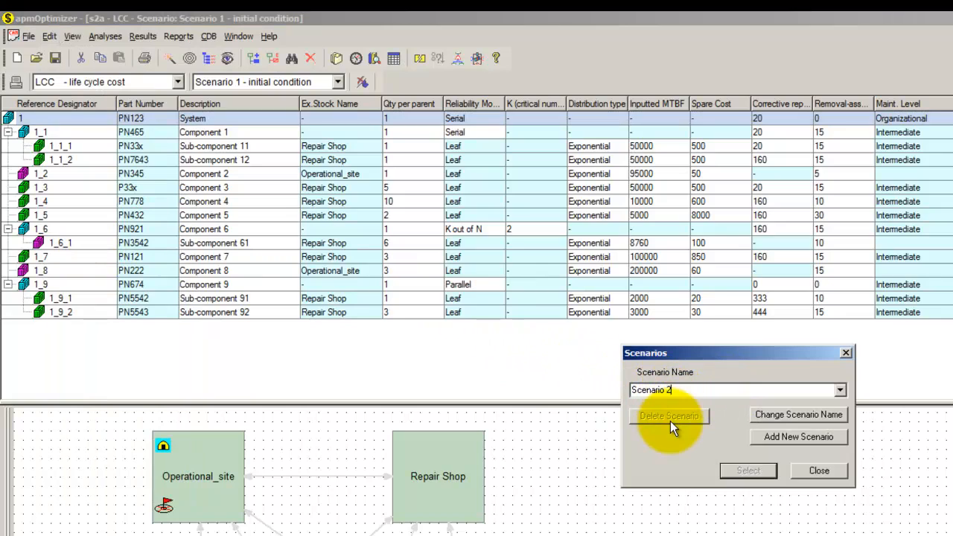
{"action": "type", "text": " - optimal spares"}
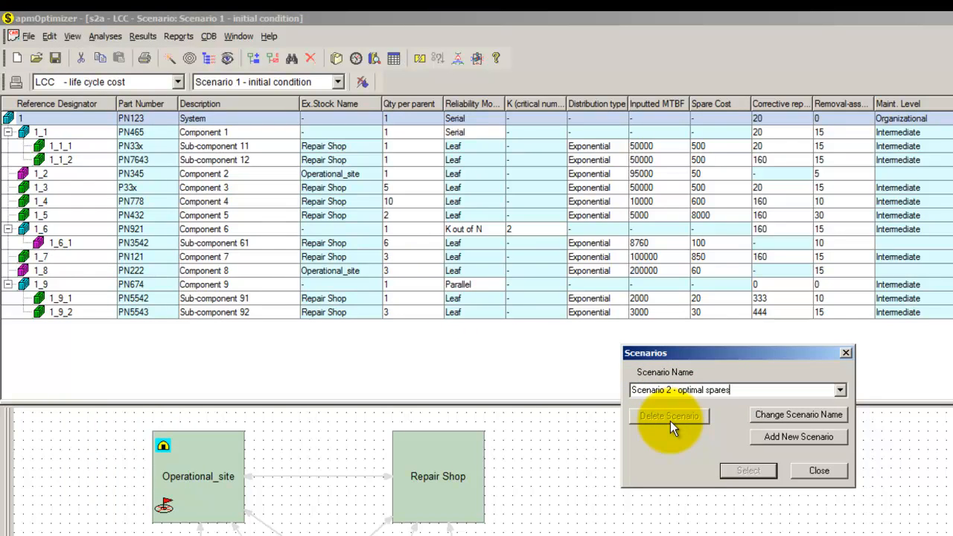
{"action": "left_click", "coordinate": [803, 437]}
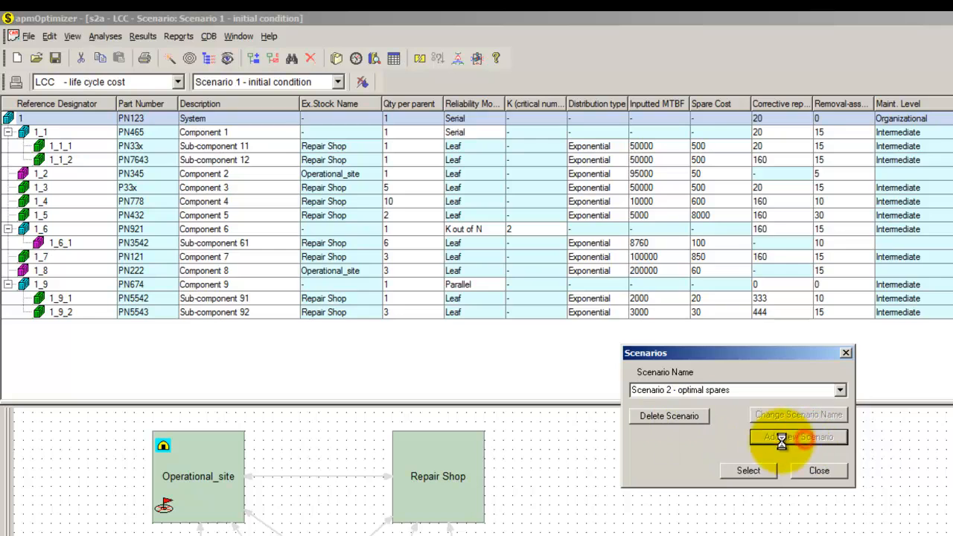
{"action": "left_click", "coordinate": [748, 469]}
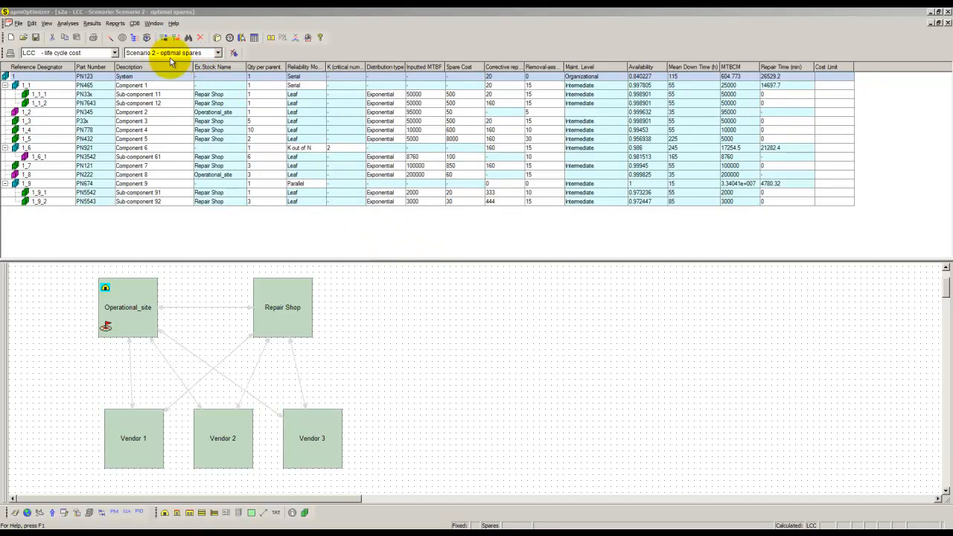
{"action": "left_click", "coordinate": [218, 53]}
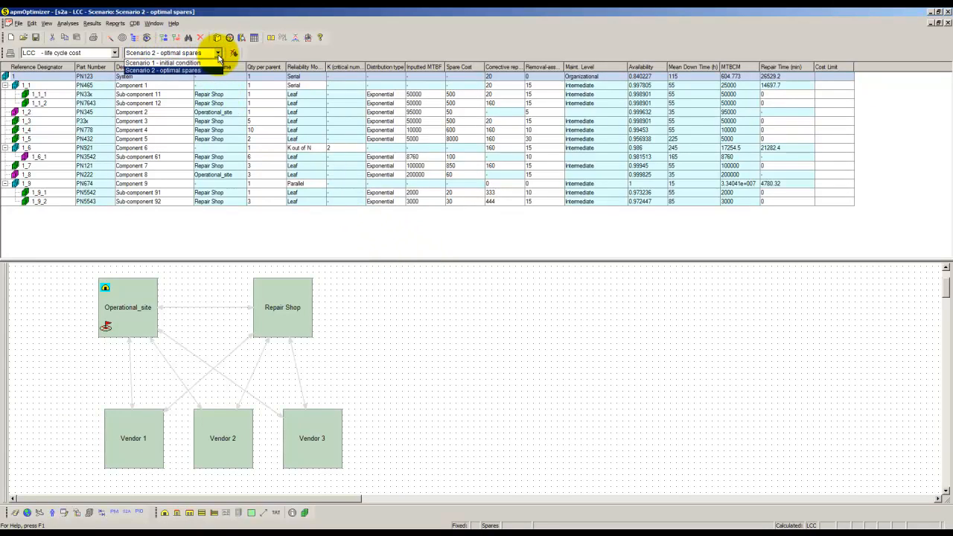
{"action": "left_click", "coordinate": [218, 53]}
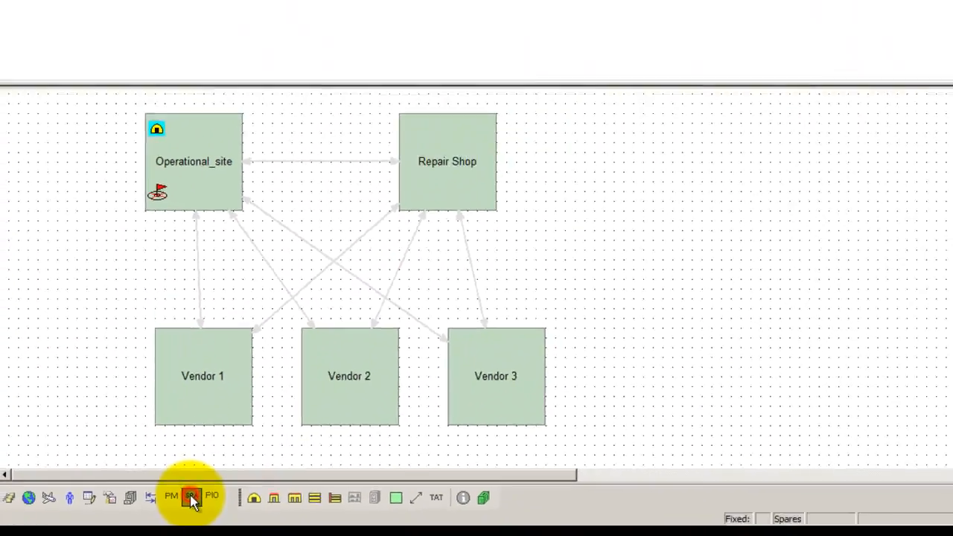
Cancel all initial spares for Scenario 2 so that no quantity is fixed at either stock.
{"action": "left_click", "coordinate": [273, 473]}
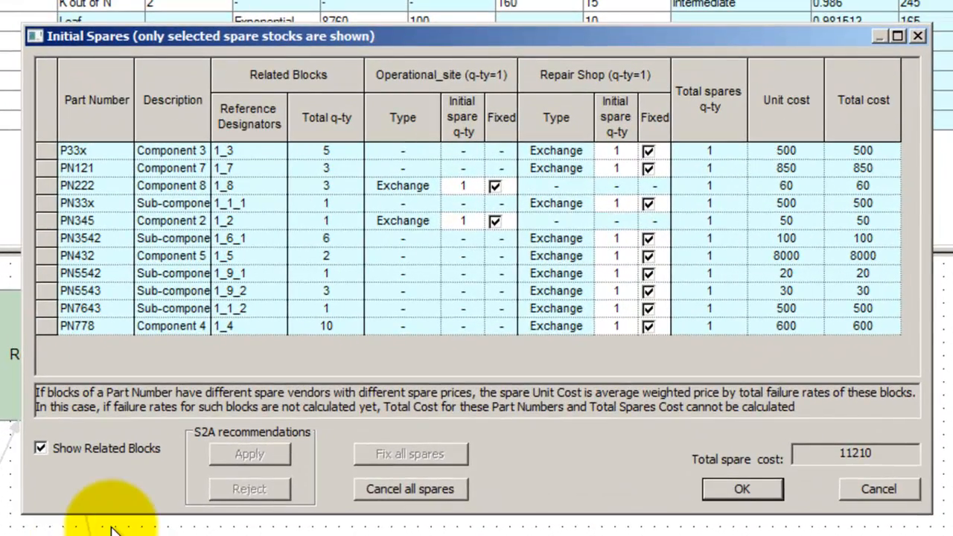
{"action": "left_click", "coordinate": [397, 491]}
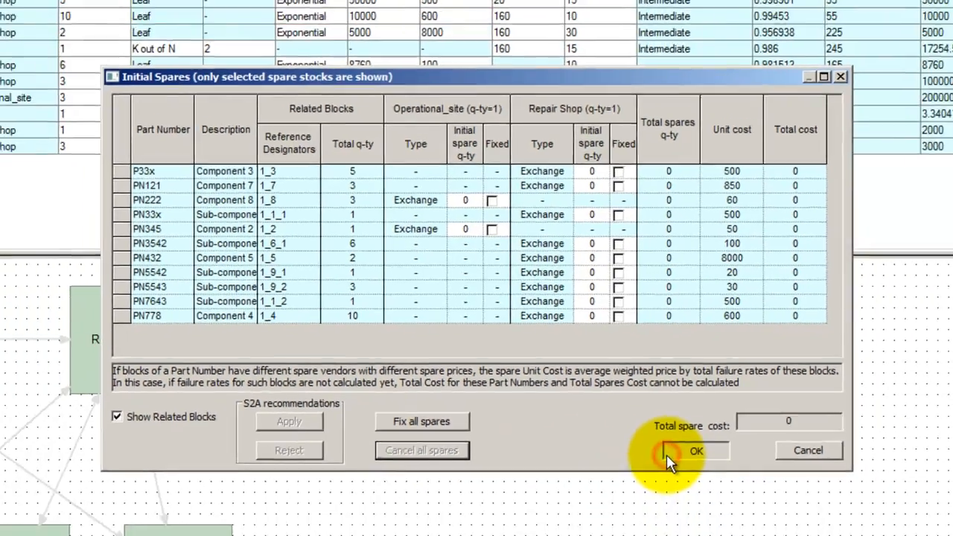
{"action": "left_click", "coordinate": [708, 494]}
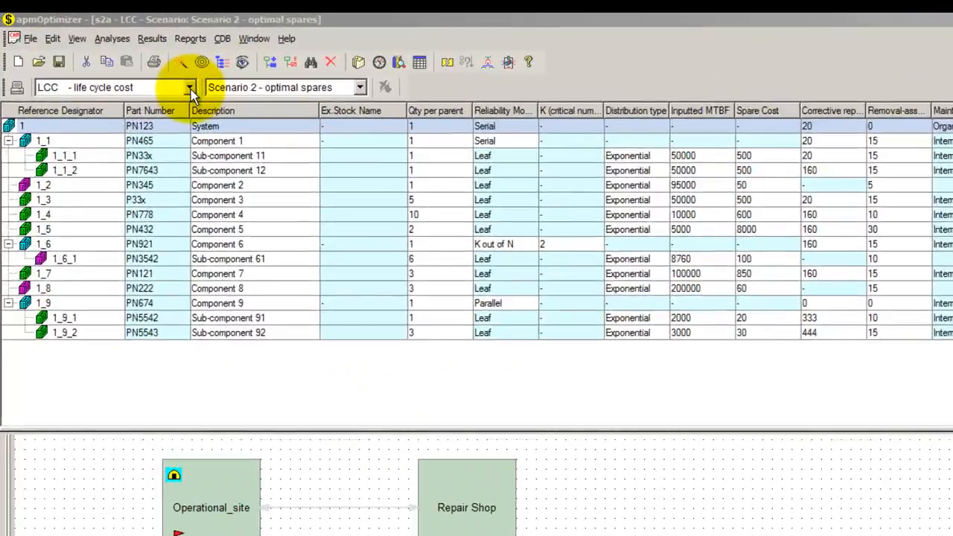
Switch the analysis to S2A - sparing to availability and calculate it for Scenario 2.
{"action": "left_click", "coordinate": [191, 88]}
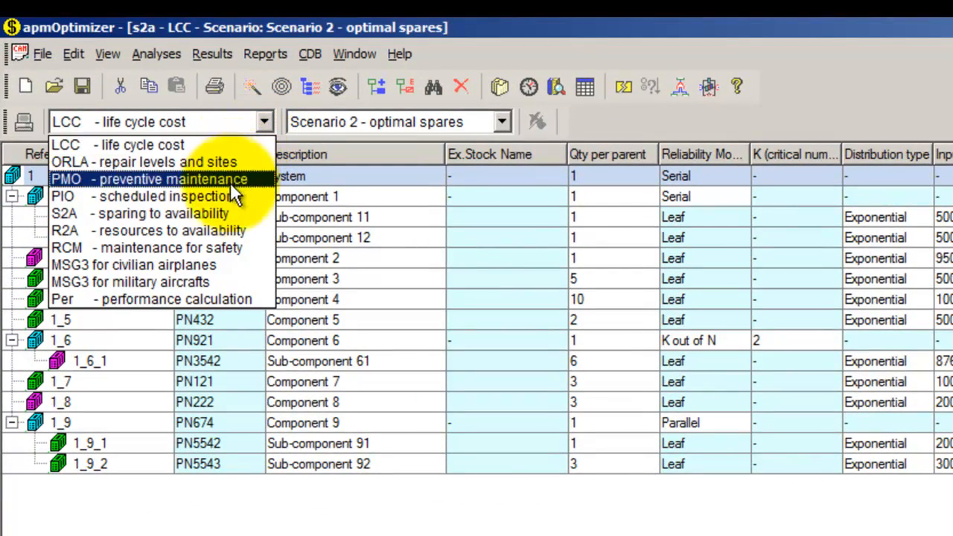
{"action": "left_click", "coordinate": [245, 213]}
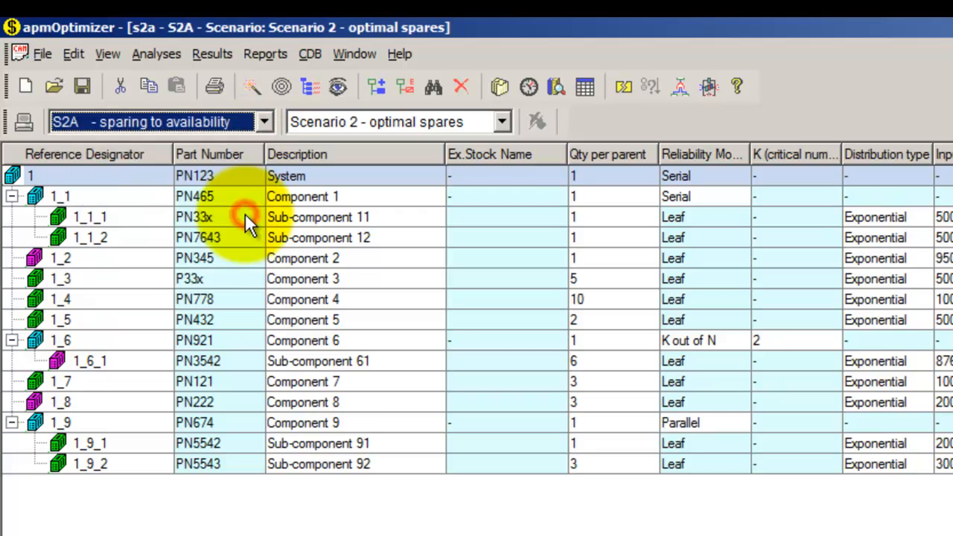
{"action": "left_click", "coordinate": [22, 119]}
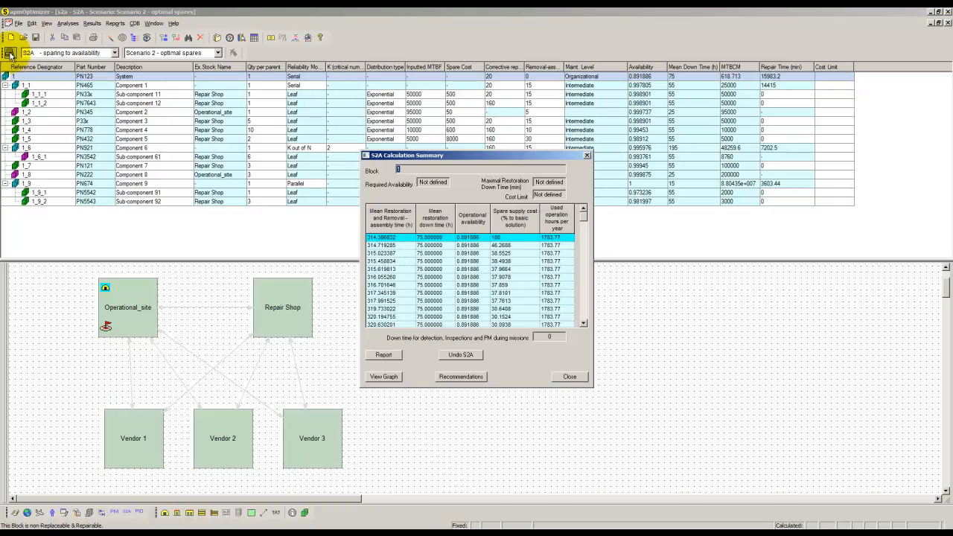
{"action": "left_click", "coordinate": [457, 159]}
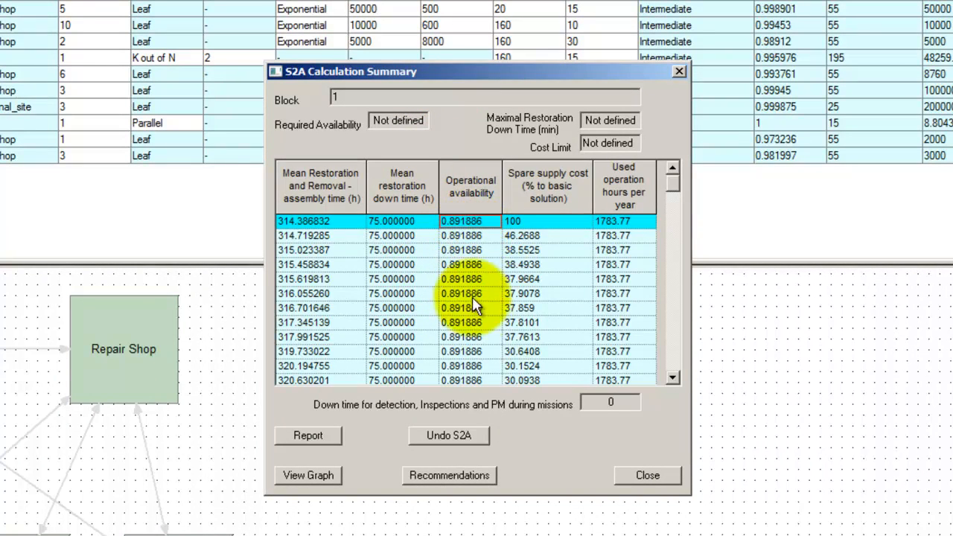
Apply the S2A recommendations as fixed initial spares for all part numbers and close the calculation summary.
{"action": "left_click", "coordinate": [450, 481]}
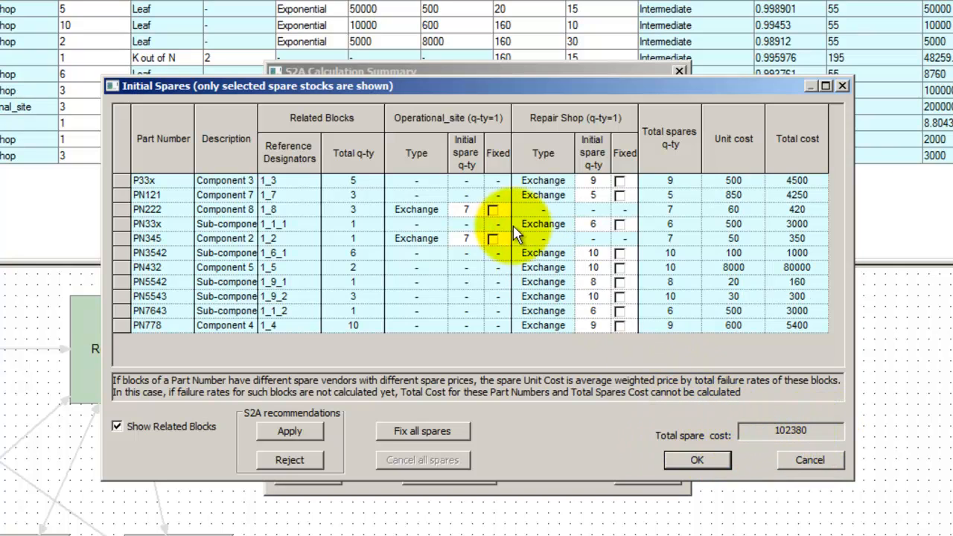
{"action": "left_click", "coordinate": [492, 211]}
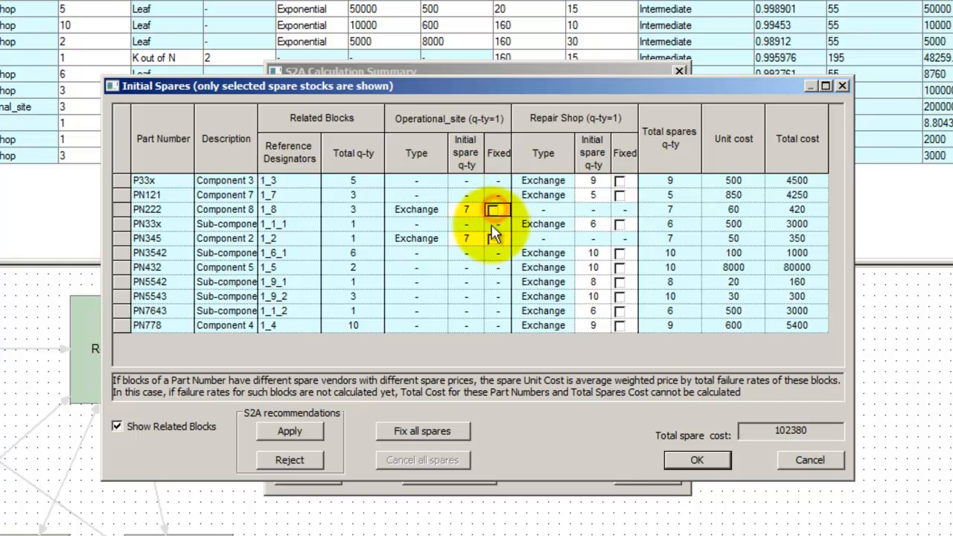
{"action": "left_click", "coordinate": [491, 239]}
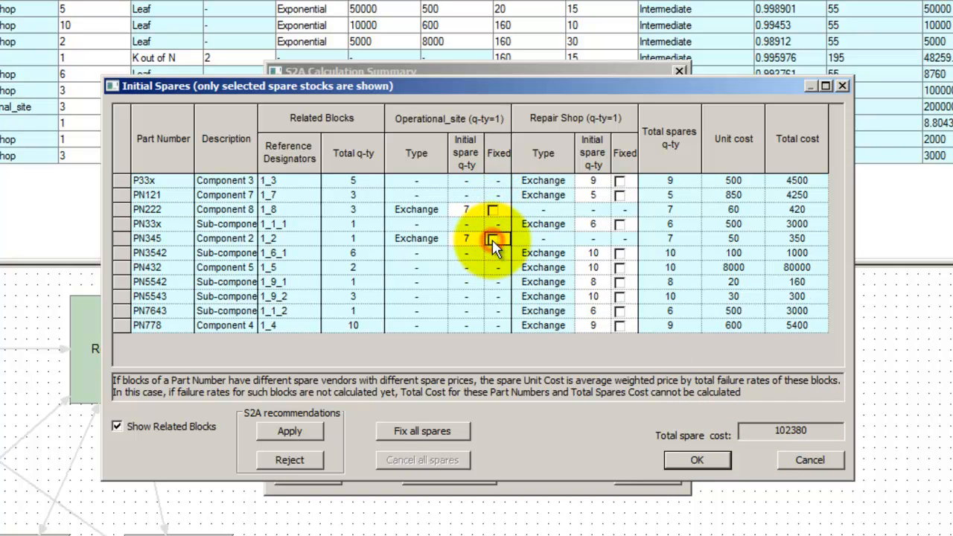
{"action": "left_click", "coordinate": [283, 430]}
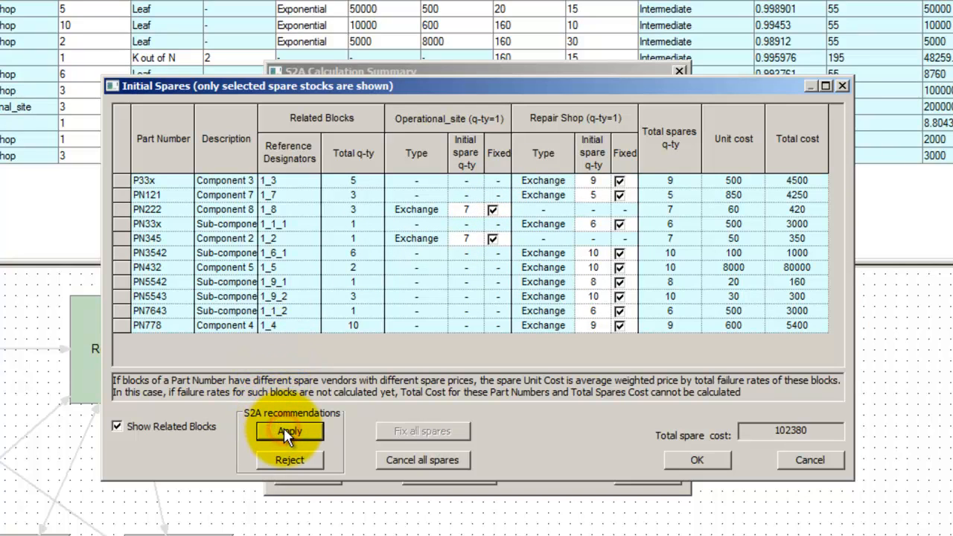
{"action": "left_click", "coordinate": [696, 461]}
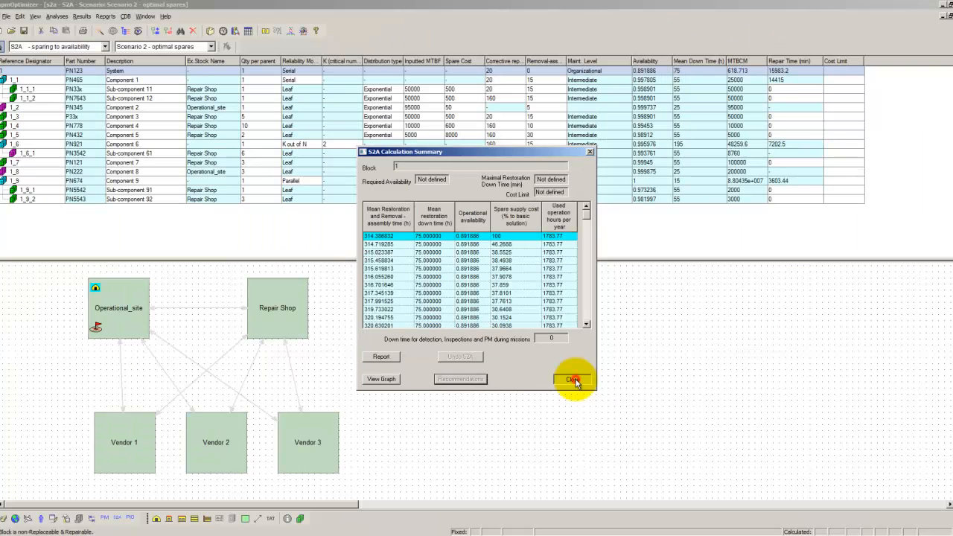
{"action": "left_click", "coordinate": [653, 480]}
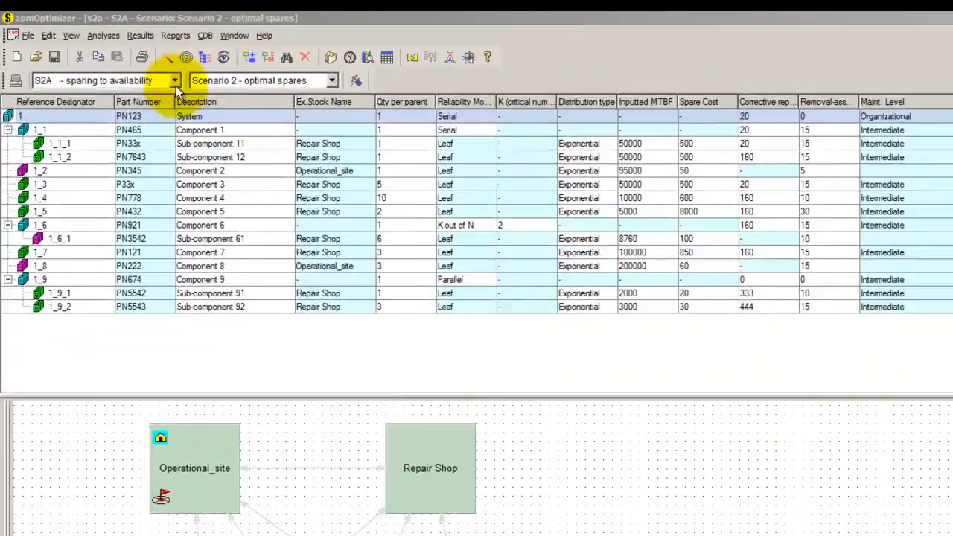
Switch the analysis back to LCC - life cycle cost, calculate it for Scenario 2 and close the summary.
{"action": "left_click", "coordinate": [115, 53]}
{"action": "left_click", "coordinate": [295, 163]}
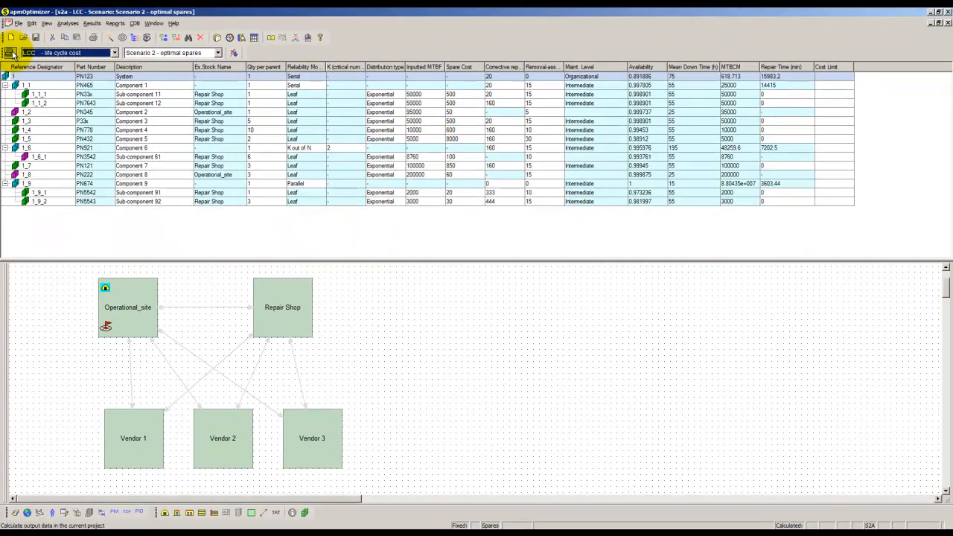
{"action": "left_click", "coordinate": [12, 53]}
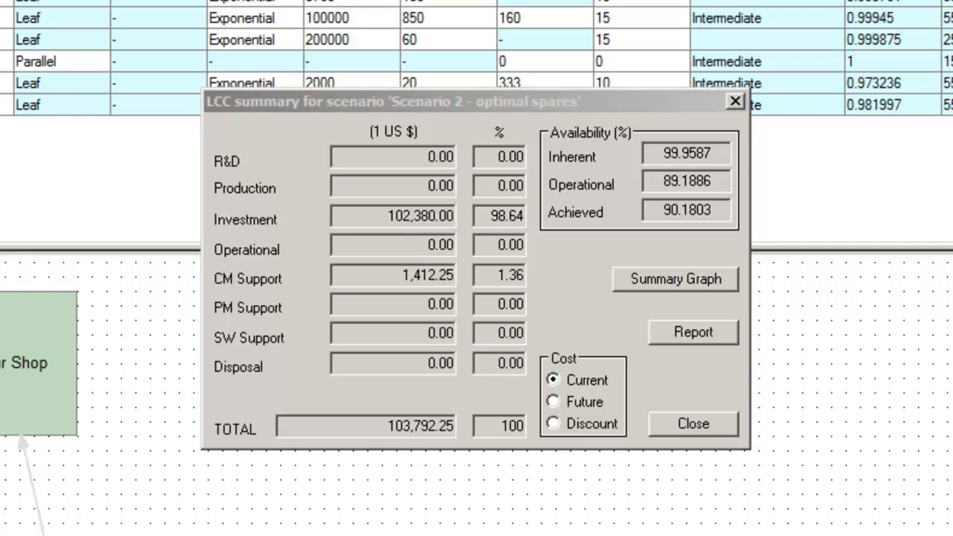
{"action": "left_click", "coordinate": [693, 424]}
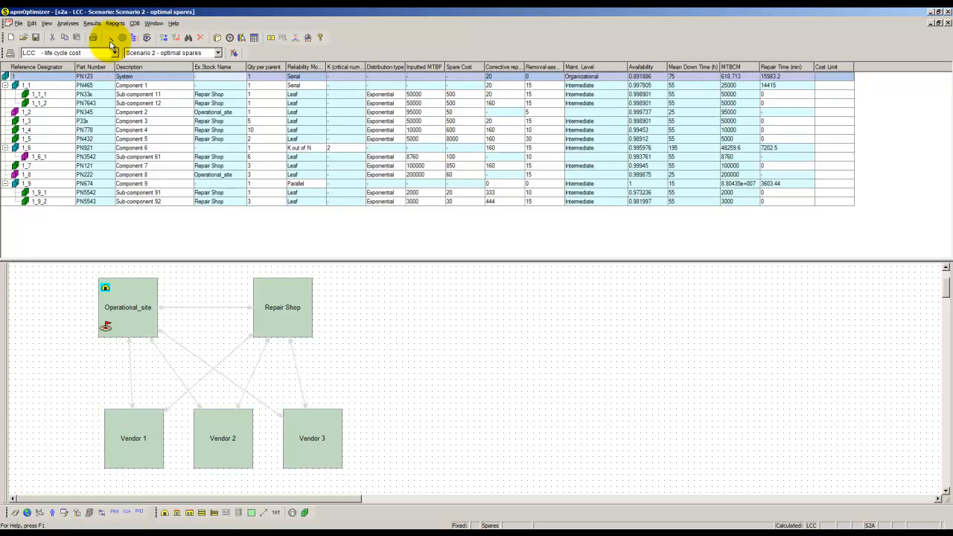
Graph the cost trade-off of both scenarios against MTBCM, Availability and Life Down Time, with the total cost included.
{"action": "left_click", "coordinate": [92, 23]}
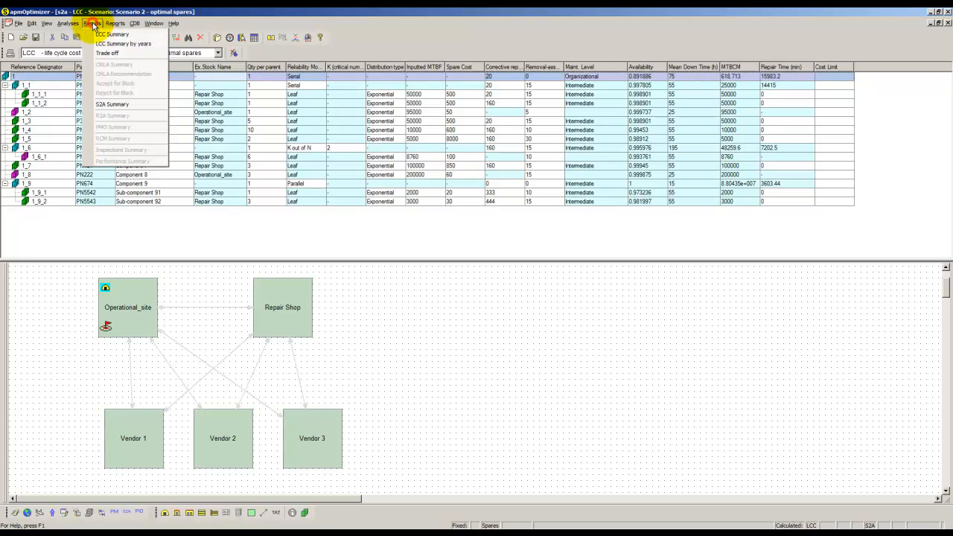
{"action": "left_click", "coordinate": [128, 54]}
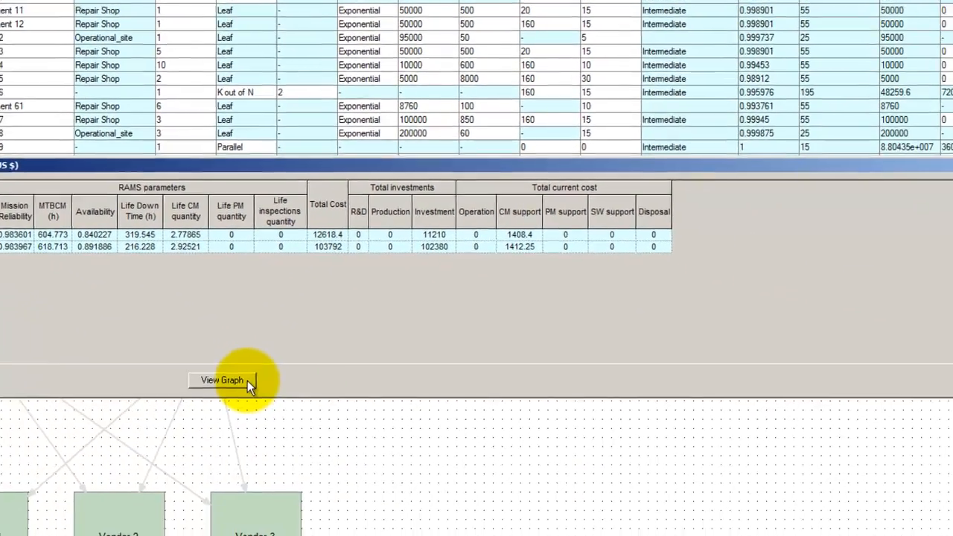
{"action": "left_click", "coordinate": [475, 479]}
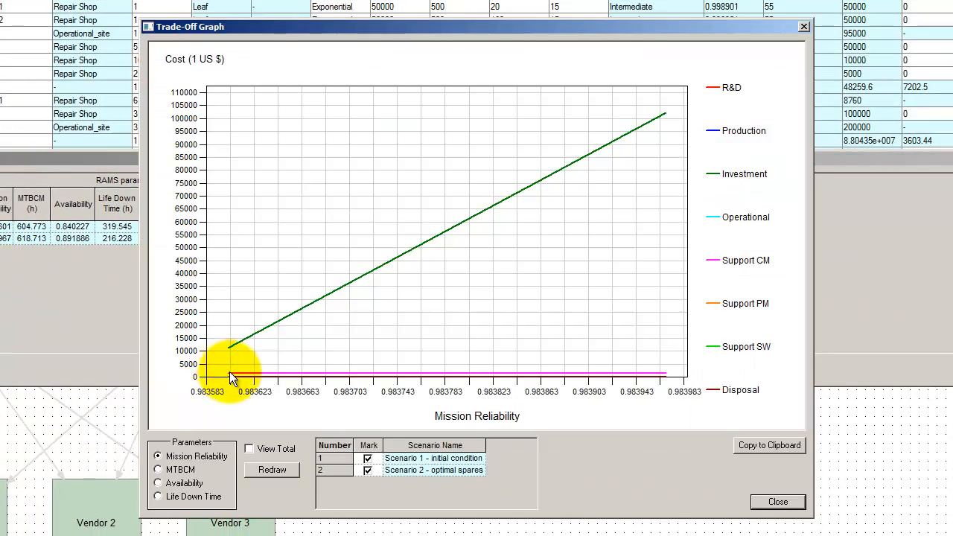
{"action": "left_click", "coordinate": [159, 469]}
{"action": "left_click", "coordinate": [159, 482]}
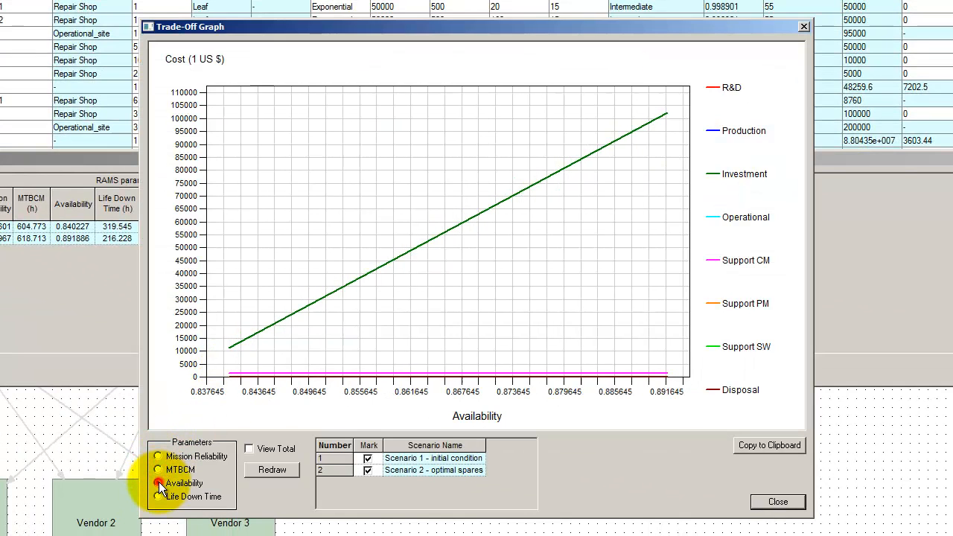
{"action": "left_click", "coordinate": [158, 496]}
{"action": "left_click", "coordinate": [249, 450]}
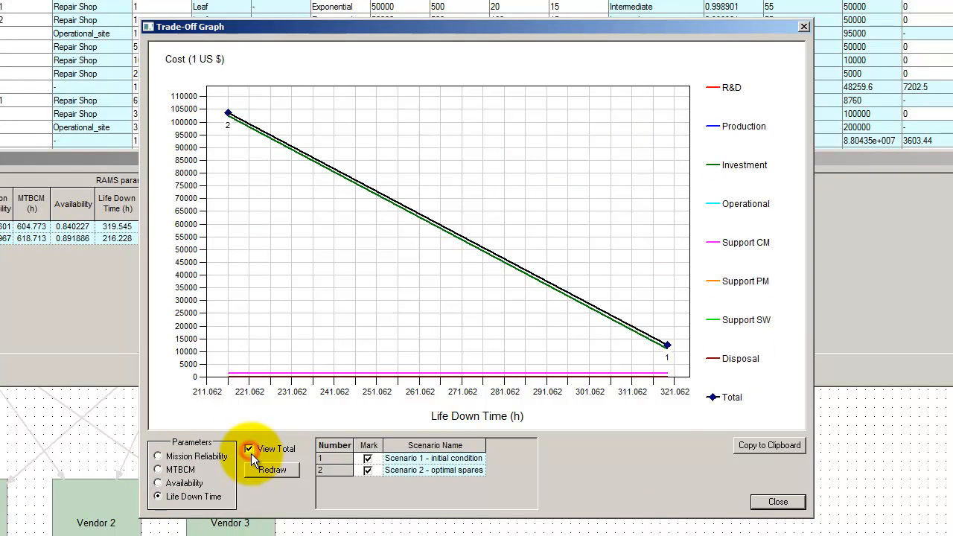